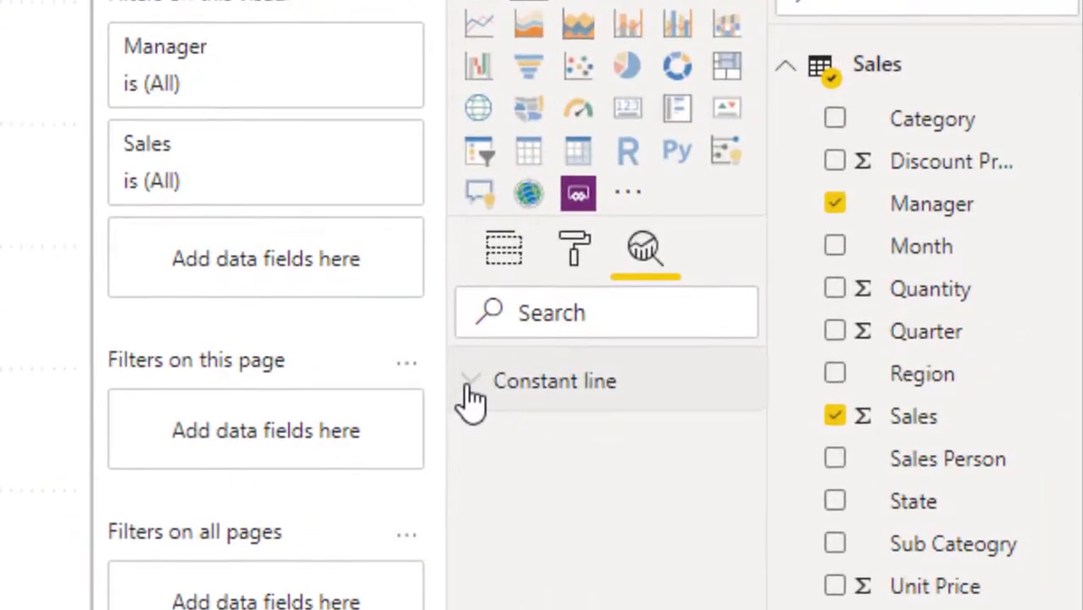
Add a single constant line to the sales by manager chart and name it target
{"action": "left_click", "coordinate": [472, 396]}
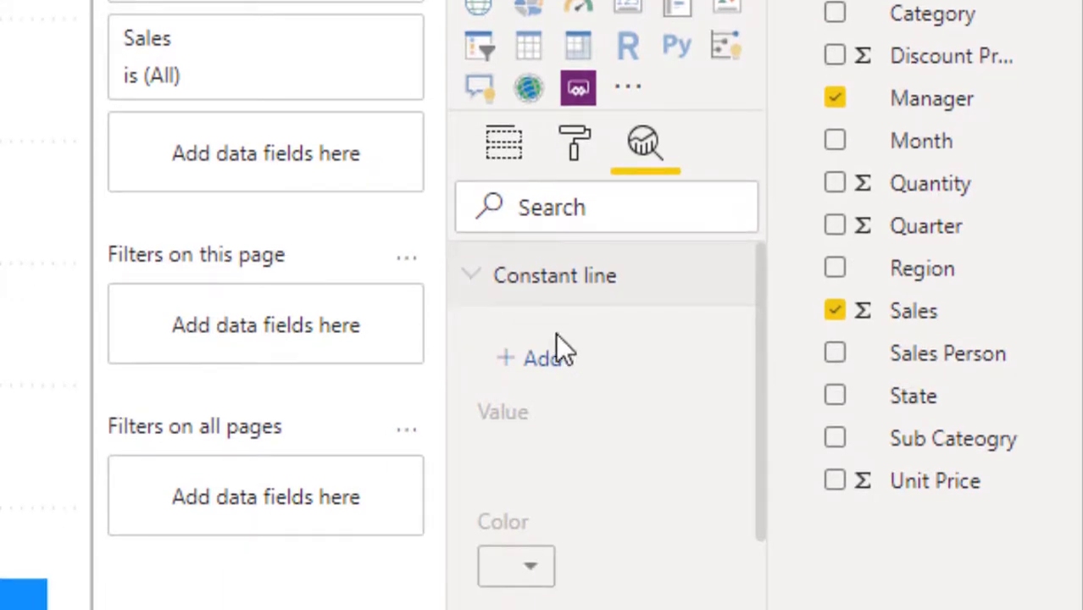
{"action": "left_click", "coordinate": [559, 362]}
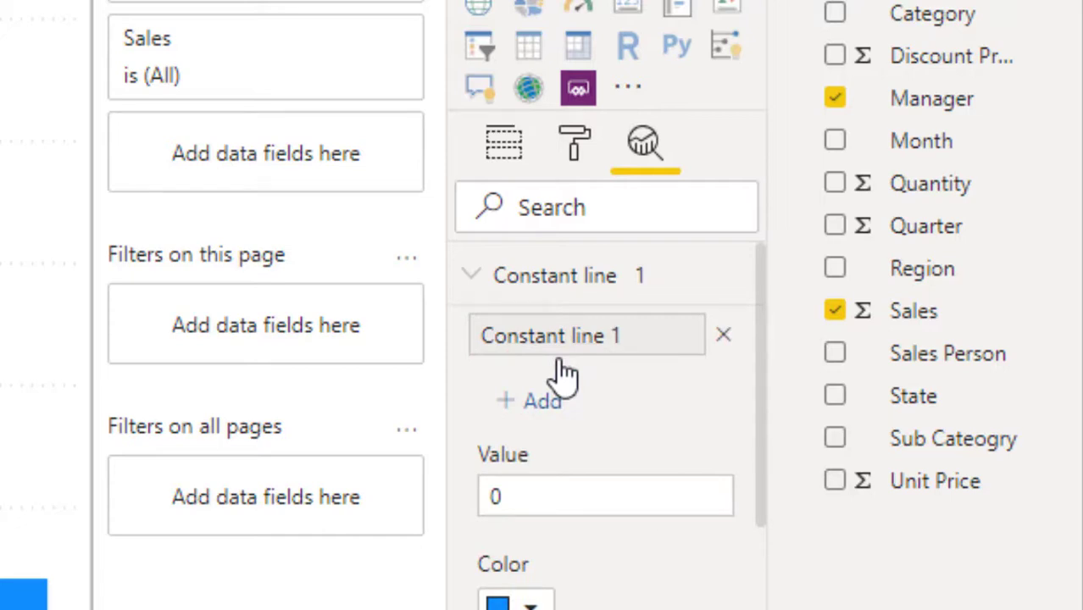
{"action": "double_click", "coordinate": [602, 344]}
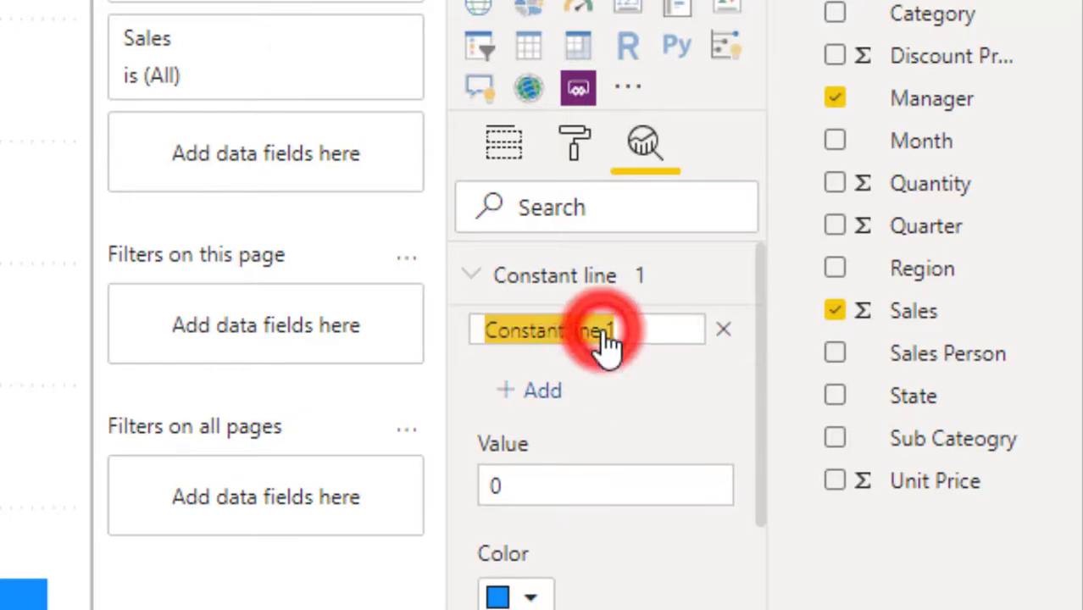
{"action": "key", "text": "BackSpace"}
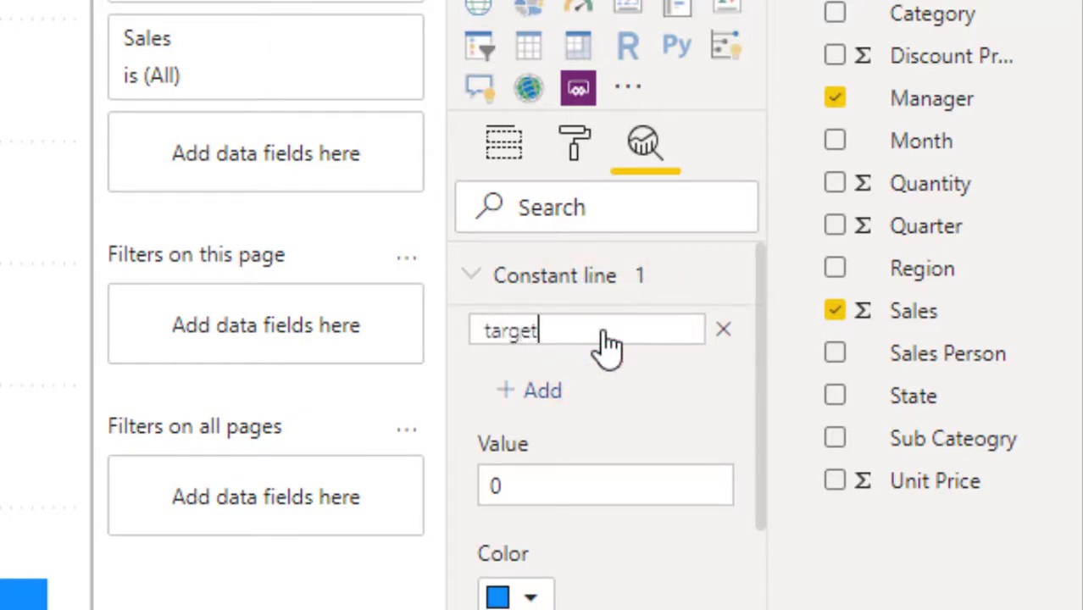
{"action": "type", "text": "target"}
{"action": "left_click", "coordinate": [639, 382]}
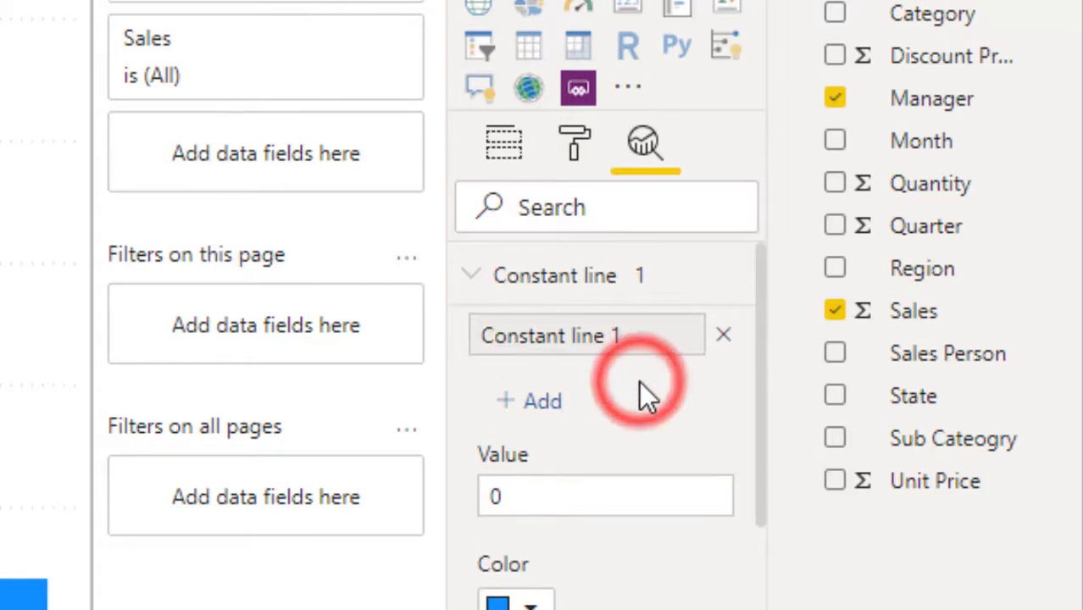
{"action": "left_click", "coordinate": [532, 407]}
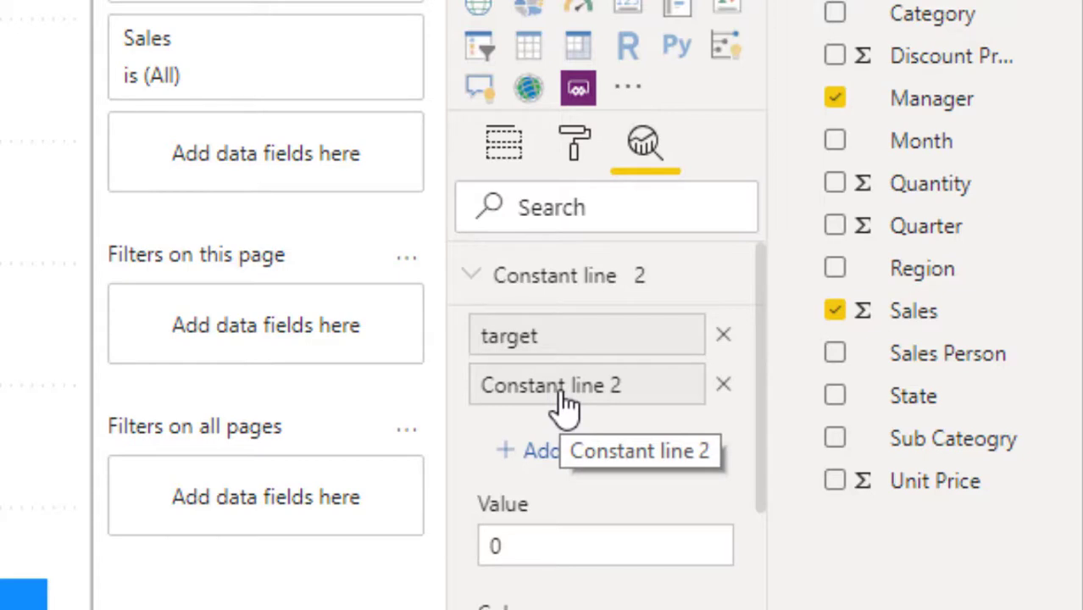
{"action": "left_click", "coordinate": [725, 388]}
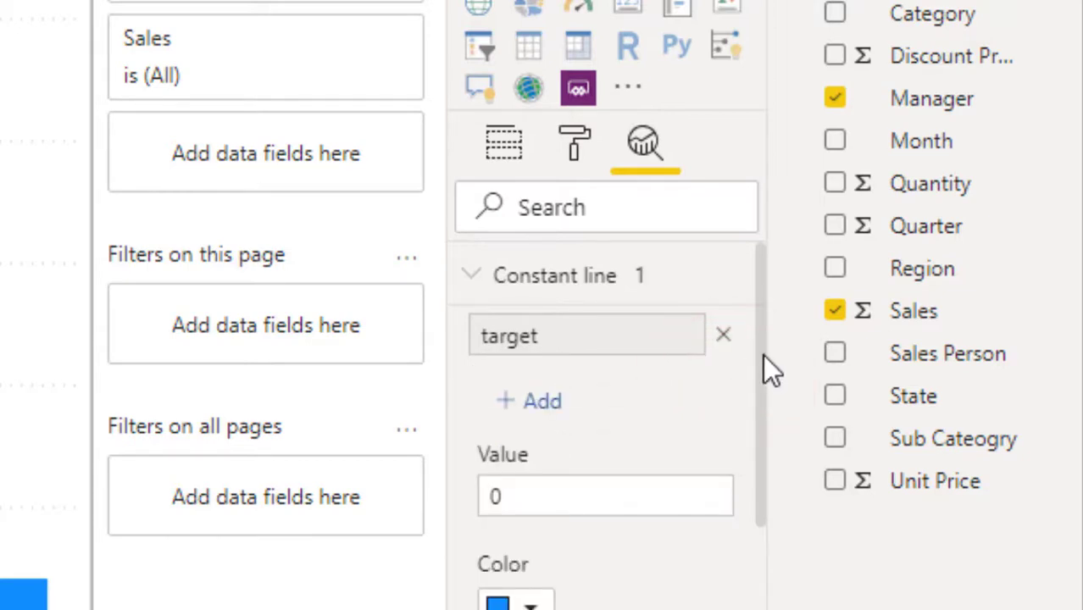
Set the target line's value to 5000
{"action": "left_click_drag", "start_coordinate": [763, 354], "coordinate": [763, 409]}
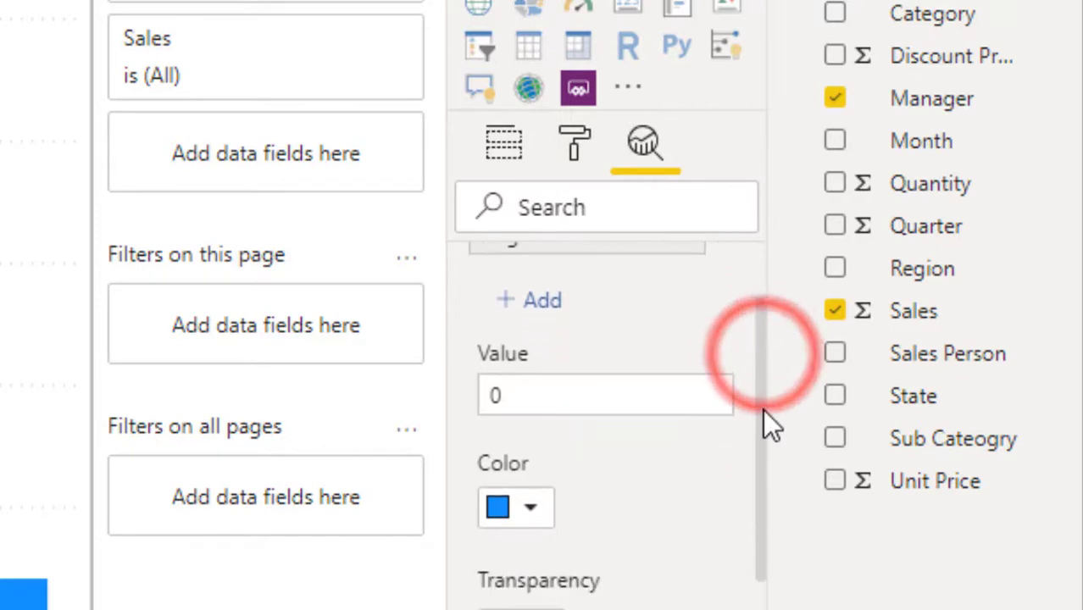
{"action": "left_click", "coordinate": [591, 389]}
{"action": "key", "text": "BackSpace"}
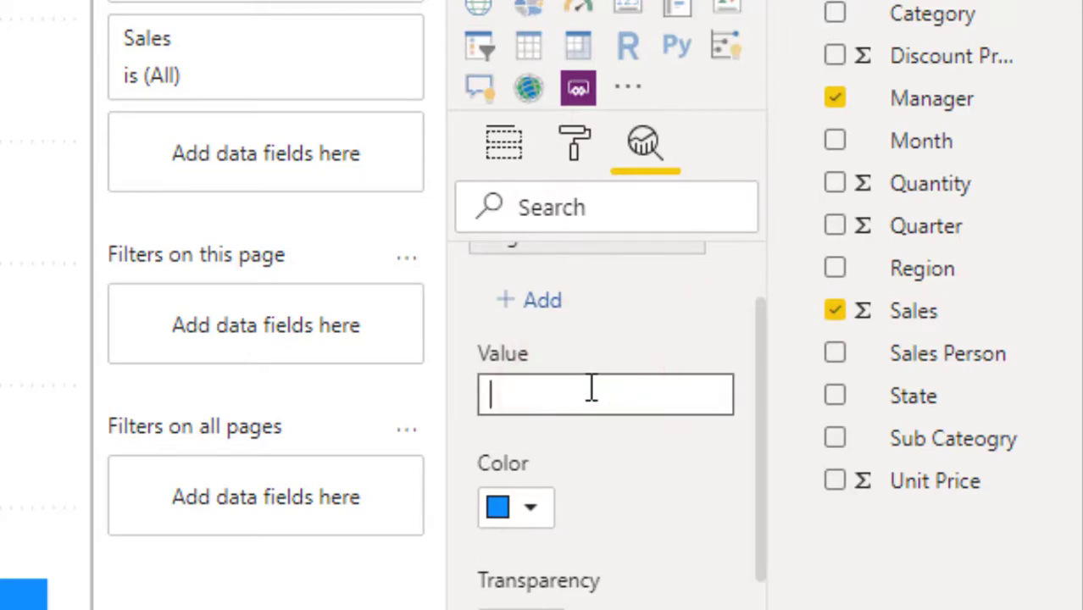
{"action": "type", "text": "5000"}
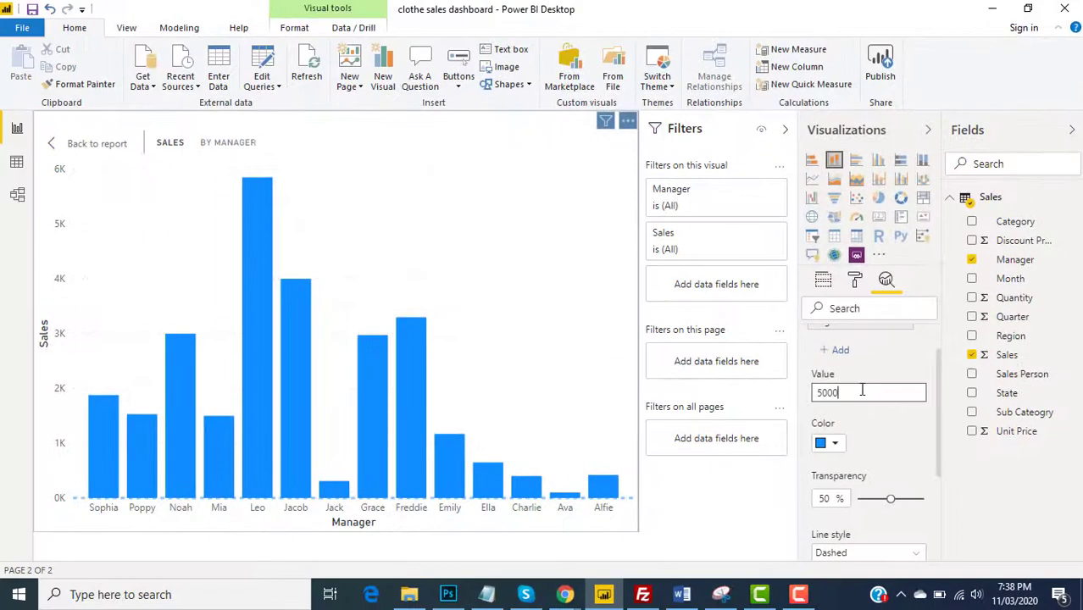
{"action": "left_click", "coordinate": [516, 298]}
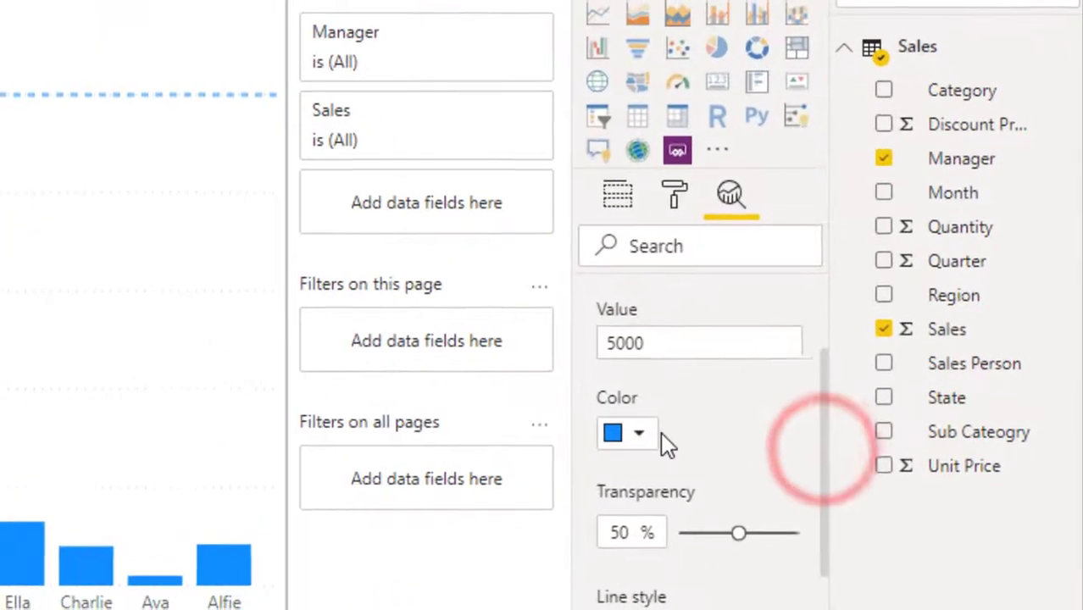
Color the target line with the pink theme color and set its transparency to 37%
{"action": "left_click", "coordinate": [834, 443]}
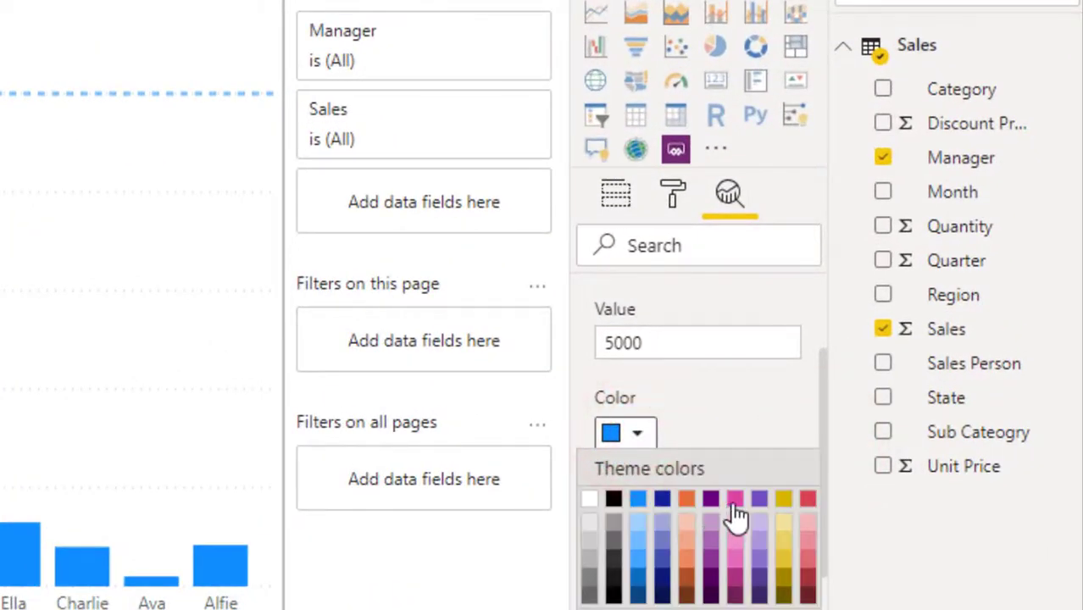
{"action": "left_click", "coordinate": [735, 501]}
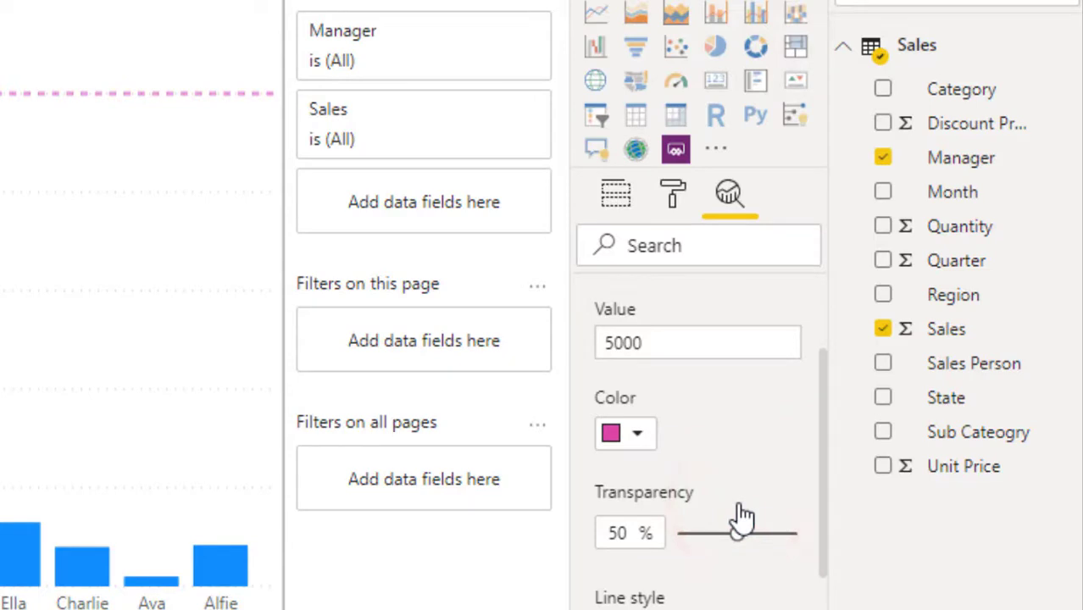
{"action": "mouse_move", "coordinate": [736, 528]}
{"action": "left_mouse_down"}
{"action": "mouse_move", "coordinate": [697, 532]}
{"action": "mouse_move", "coordinate": [720, 532]}
{"action": "left_mouse_up"}
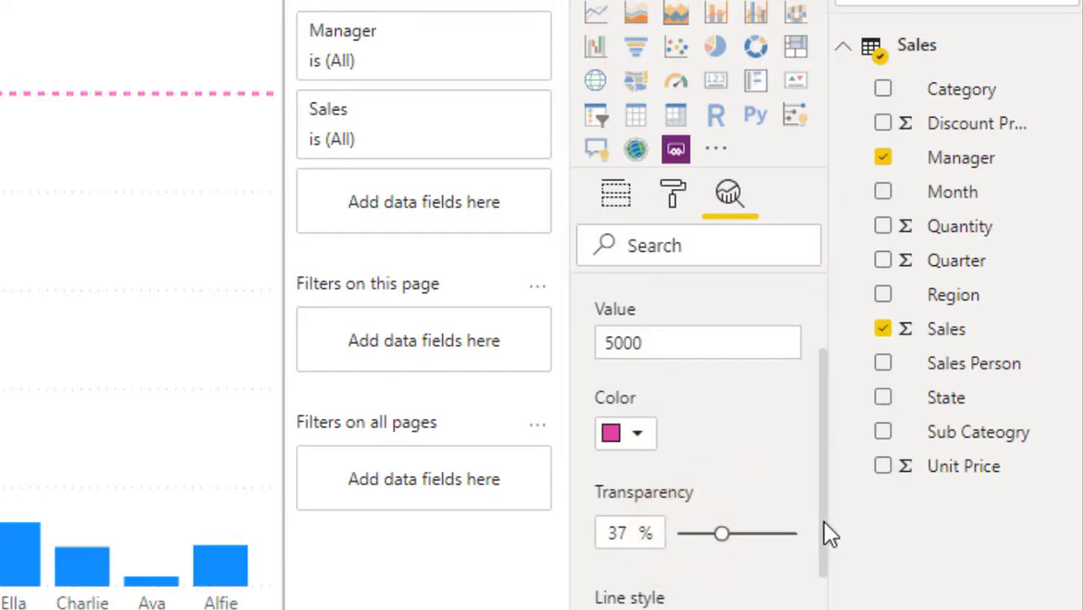
Try the Solid line style on the target line and settle on Dotted
{"action": "left_click_drag", "start_coordinate": [822, 522], "coordinate": [822, 589]}
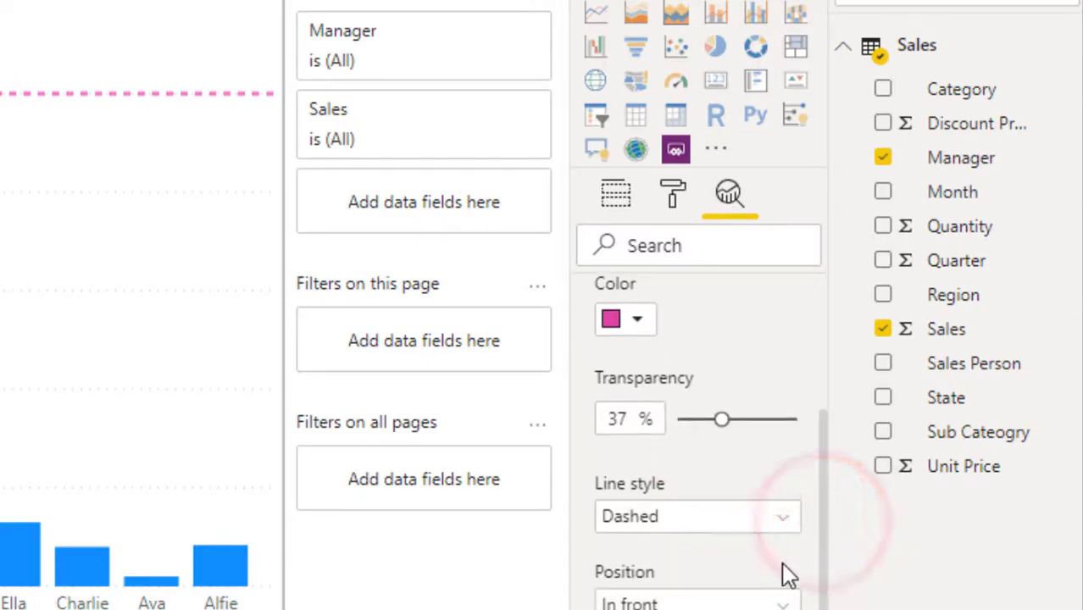
{"action": "left_click", "coordinate": [695, 526]}
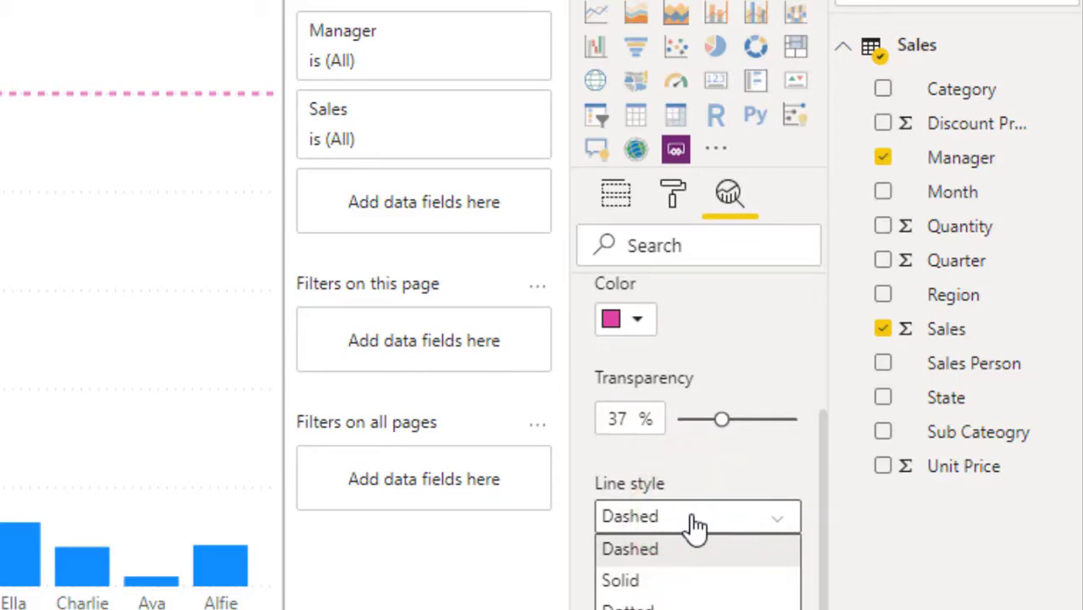
{"action": "left_click", "coordinate": [696, 580]}
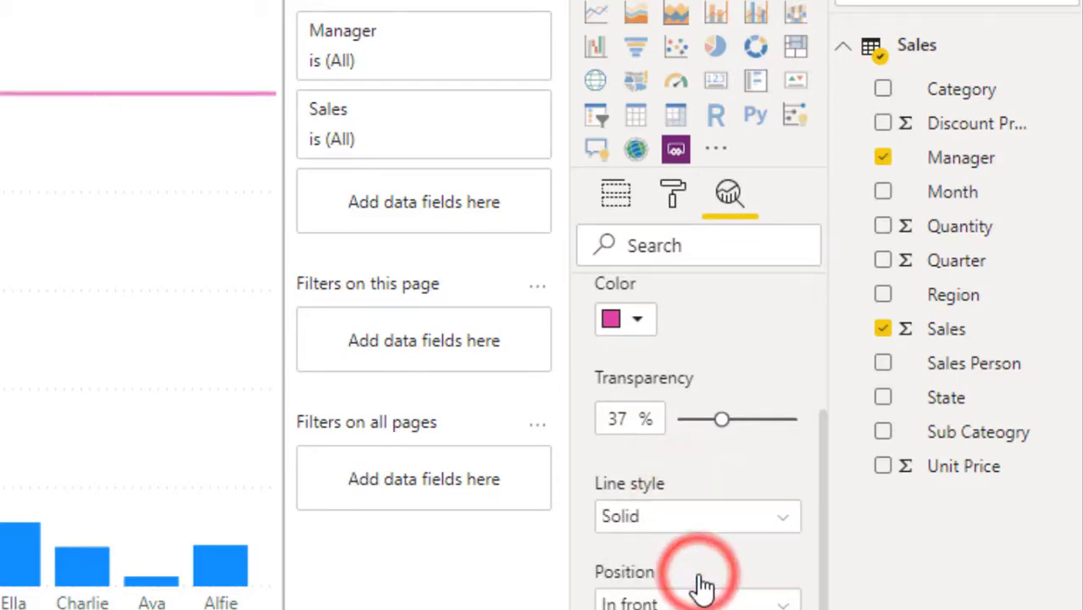
{"action": "left_click", "coordinate": [686, 525]}
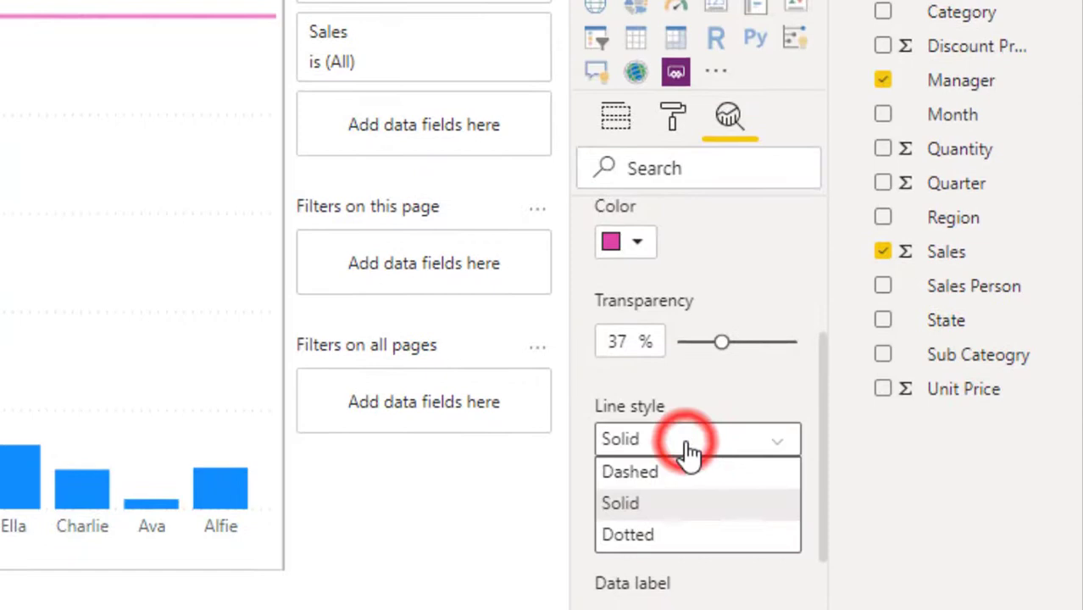
{"action": "left_click", "coordinate": [706, 534]}
Set the target line's position to Behind so it sits behind the columns
{"action": "scroll", "coordinate": [826, 521], "scroll_direction": "down", "scroll_amount": 1}
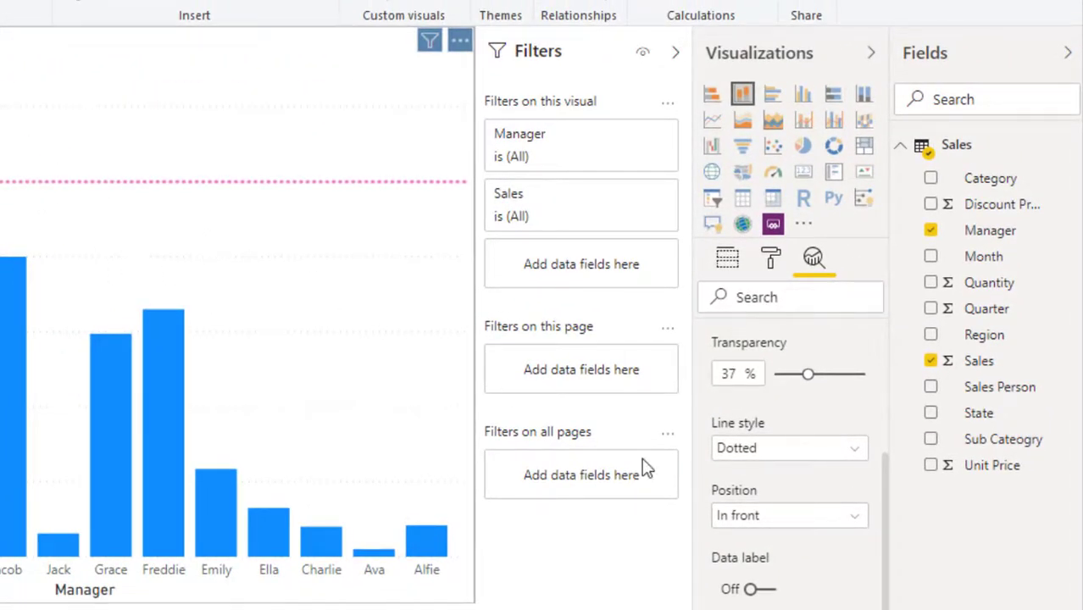
{"action": "left_click", "coordinate": [763, 516]}
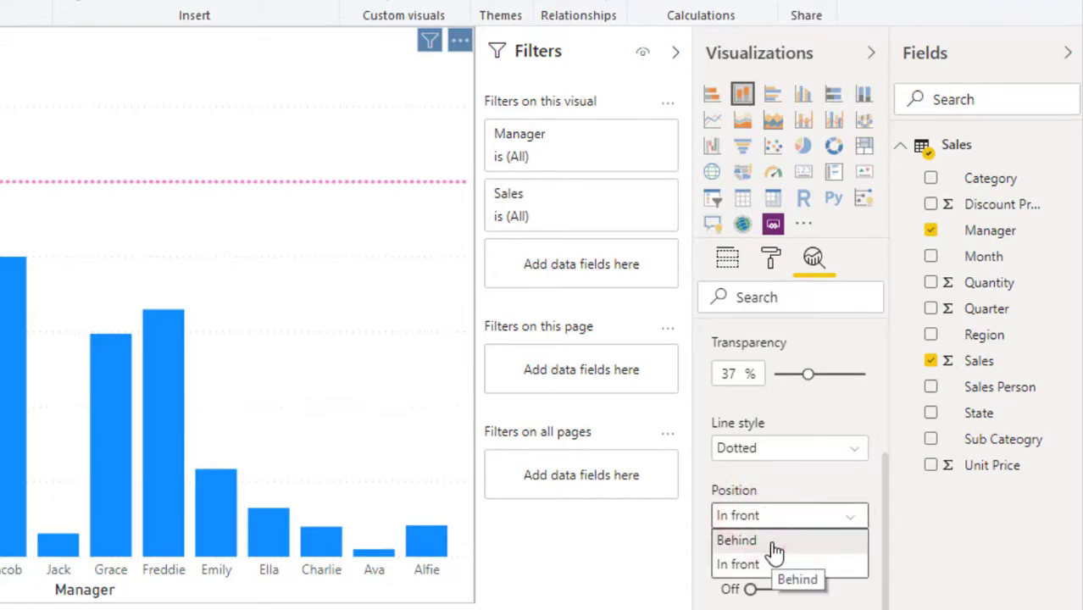
{"action": "left_click", "coordinate": [766, 542]}
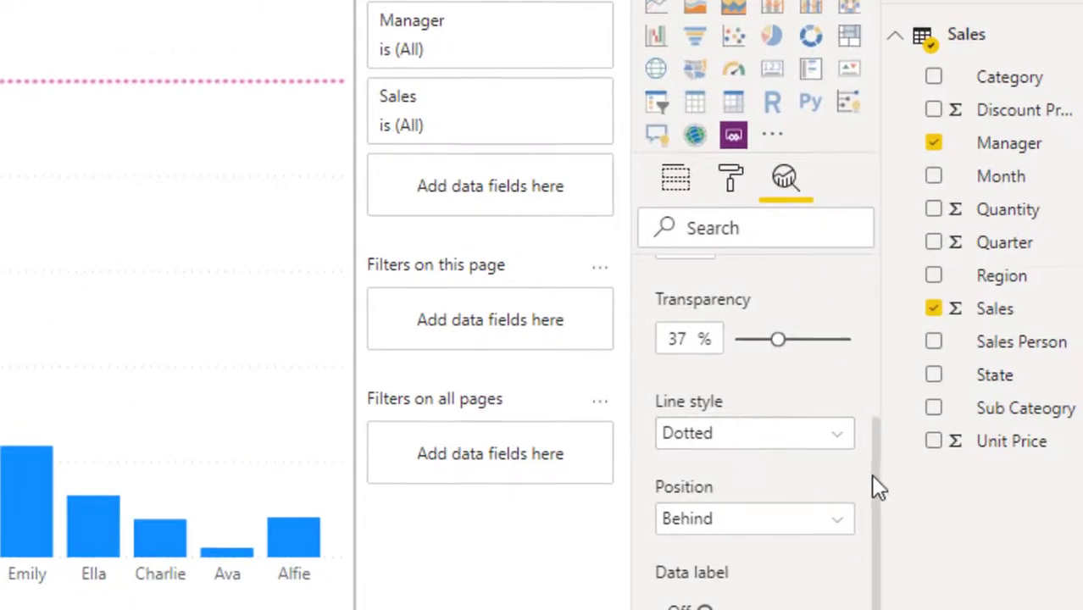
Turn on the target line's data label and change the label color to dark orange
{"action": "left_click_drag", "start_coordinate": [873, 475], "coordinate": [874, 529]}
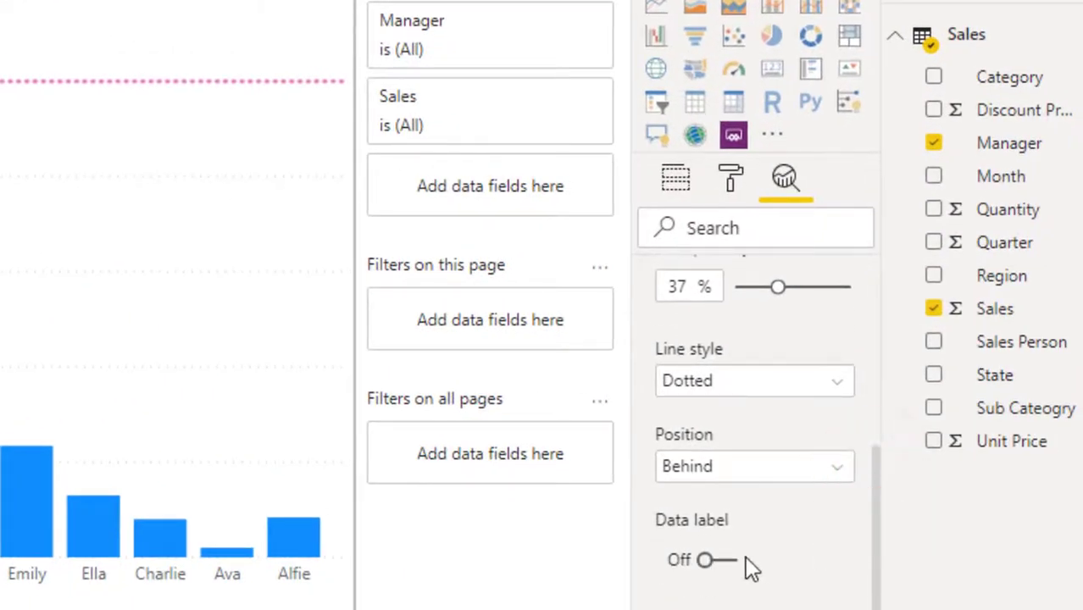
{"action": "left_click", "coordinate": [724, 564]}
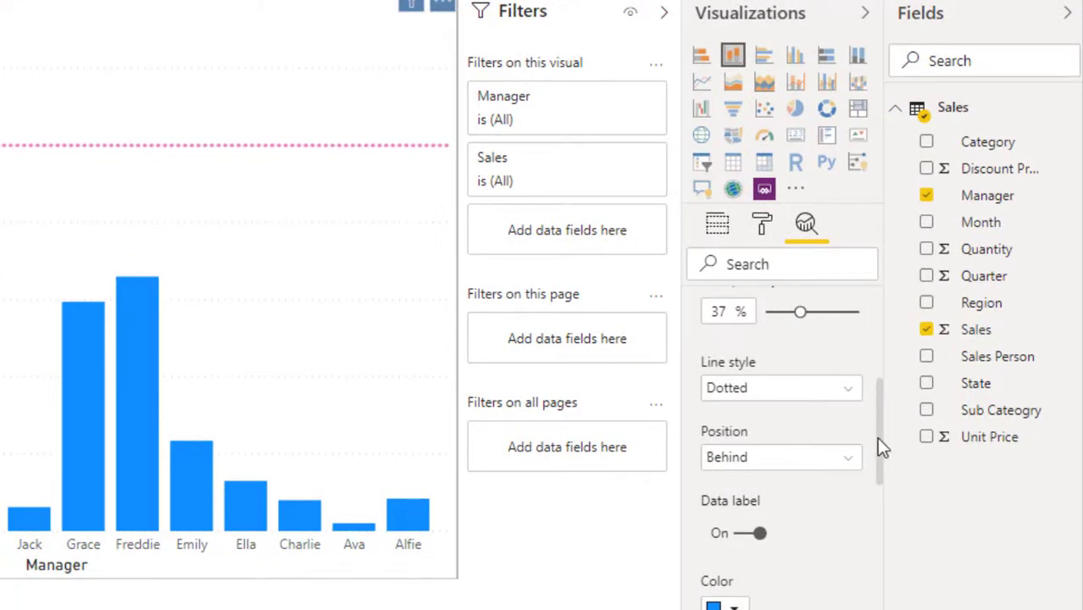
{"action": "left_click_drag", "start_coordinate": [877, 437], "coordinate": [878, 516]}
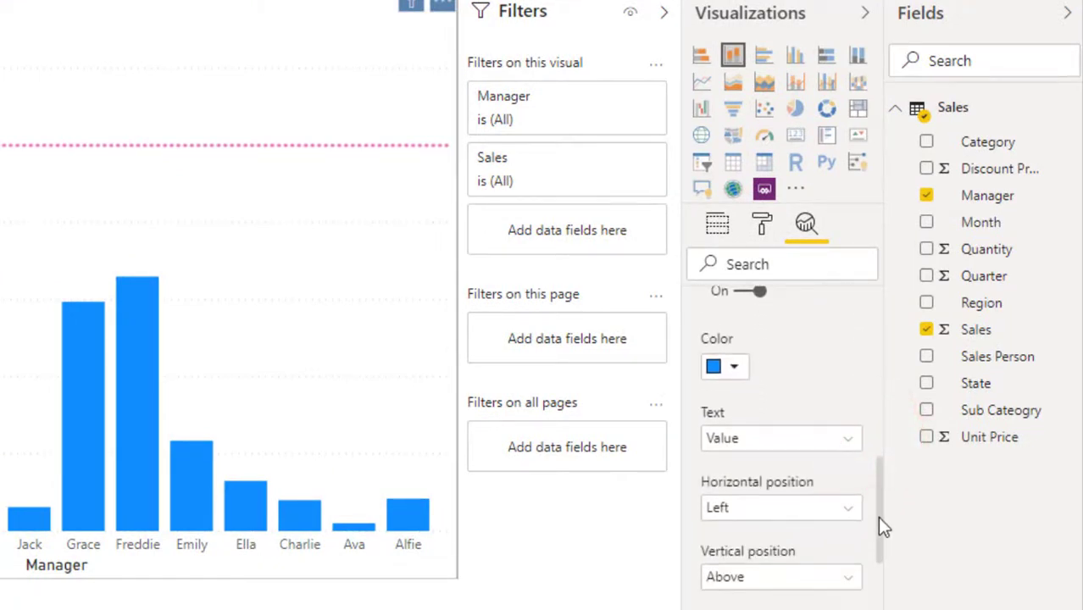
{"action": "left_click", "coordinate": [735, 369]}
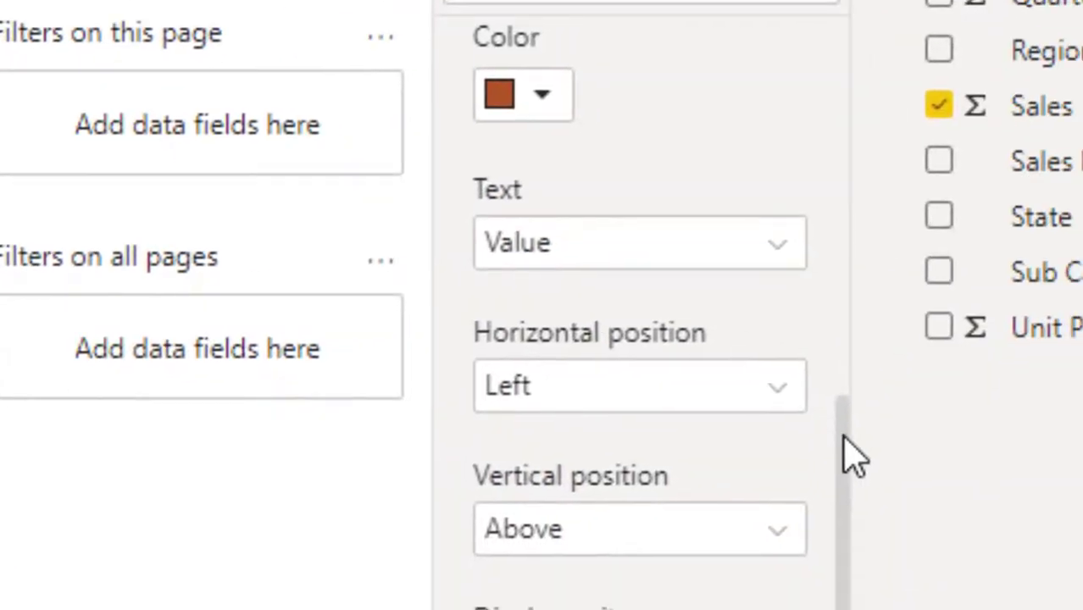
Try Name as the data label's text and settle on Name and value
{"action": "left_click_drag", "start_coordinate": [846, 445], "coordinate": [850, 491]}
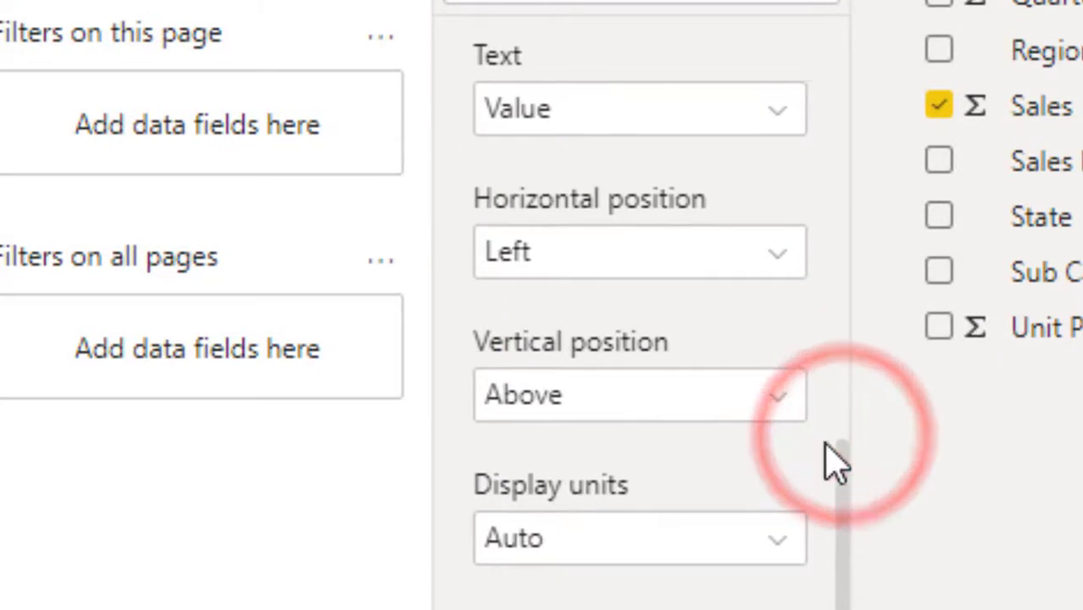
{"action": "left_click", "coordinate": [629, 119]}
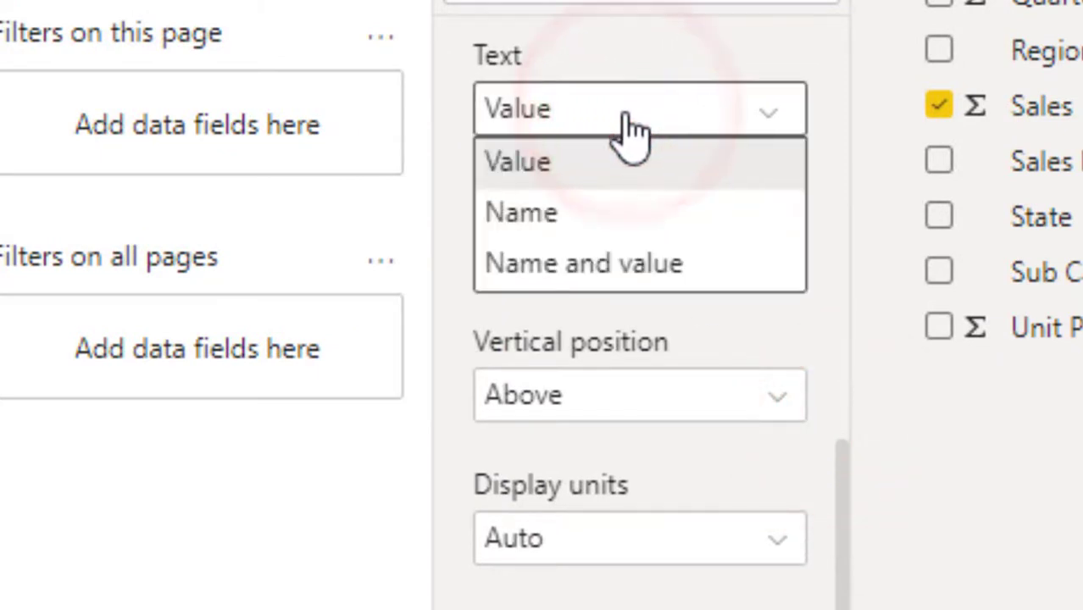
{"action": "left_click", "coordinate": [632, 224]}
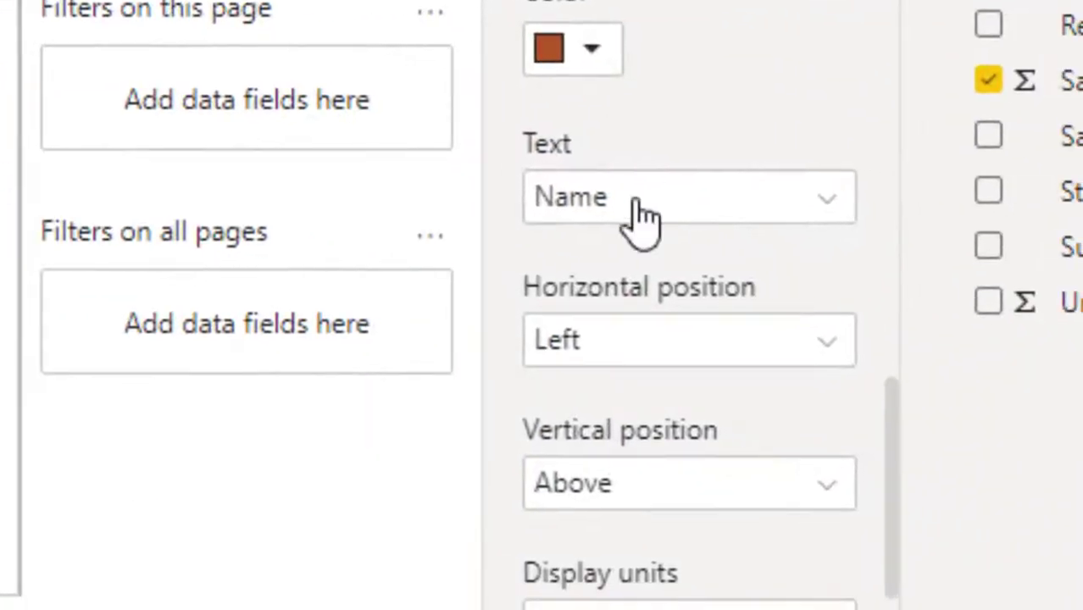
{"action": "left_click", "coordinate": [649, 218]}
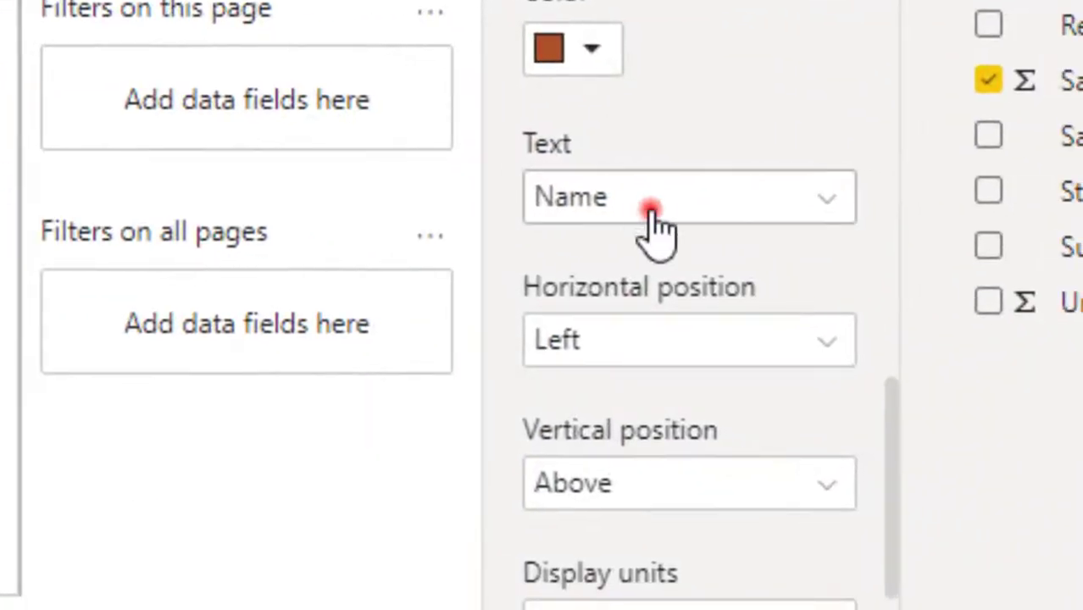
{"action": "left_click", "coordinate": [698, 371]}
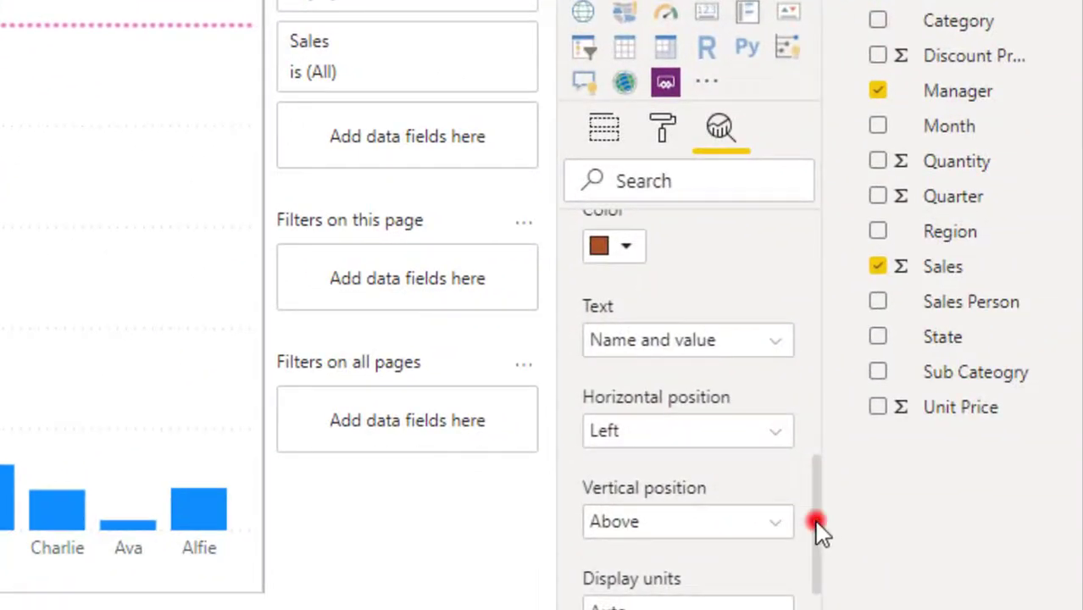
Check the data label's vertical position options and set its horizontal position to Right
{"action": "left_click_drag", "start_coordinate": [819, 525], "coordinate": [817, 559]}
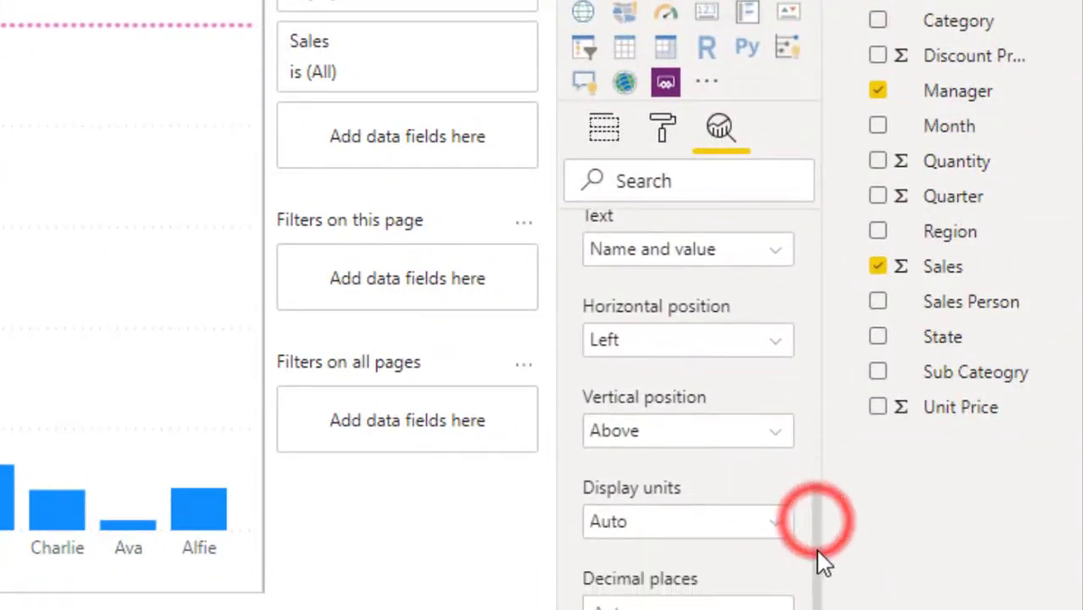
{"action": "left_click", "coordinate": [714, 434]}
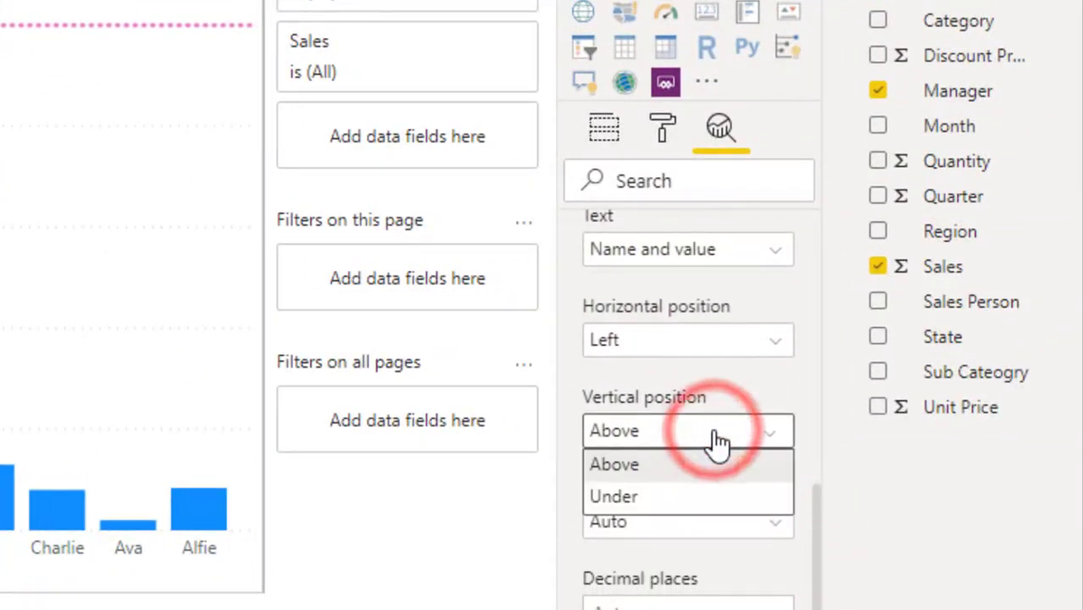
{"action": "left_click", "coordinate": [649, 346]}
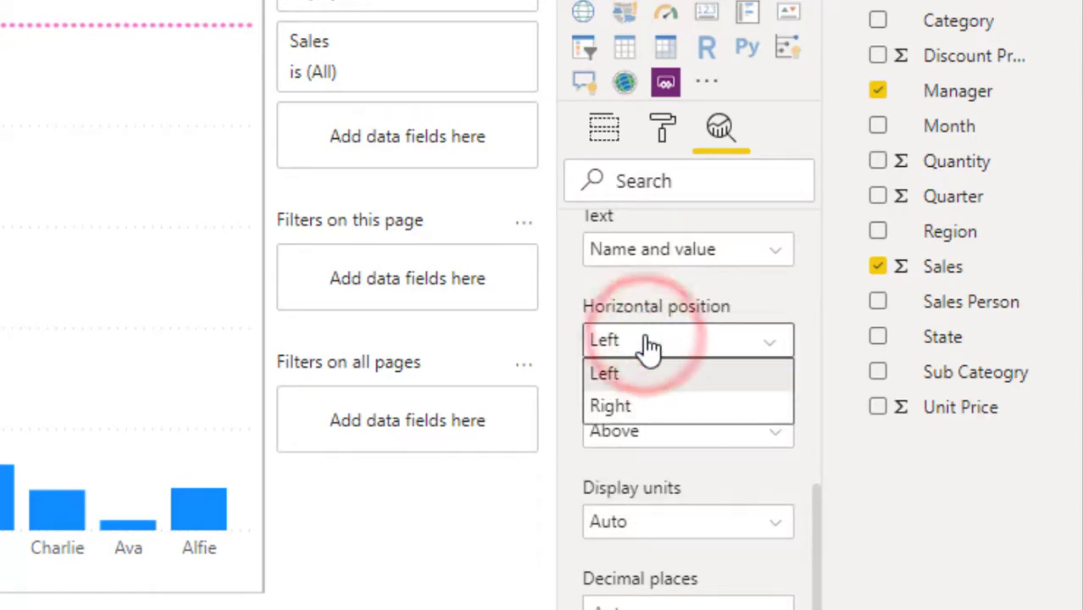
{"action": "left_click", "coordinate": [661, 407]}
{"action": "scroll", "coordinate": [664, 417], "scroll_direction": "up", "scroll_amount": 2}
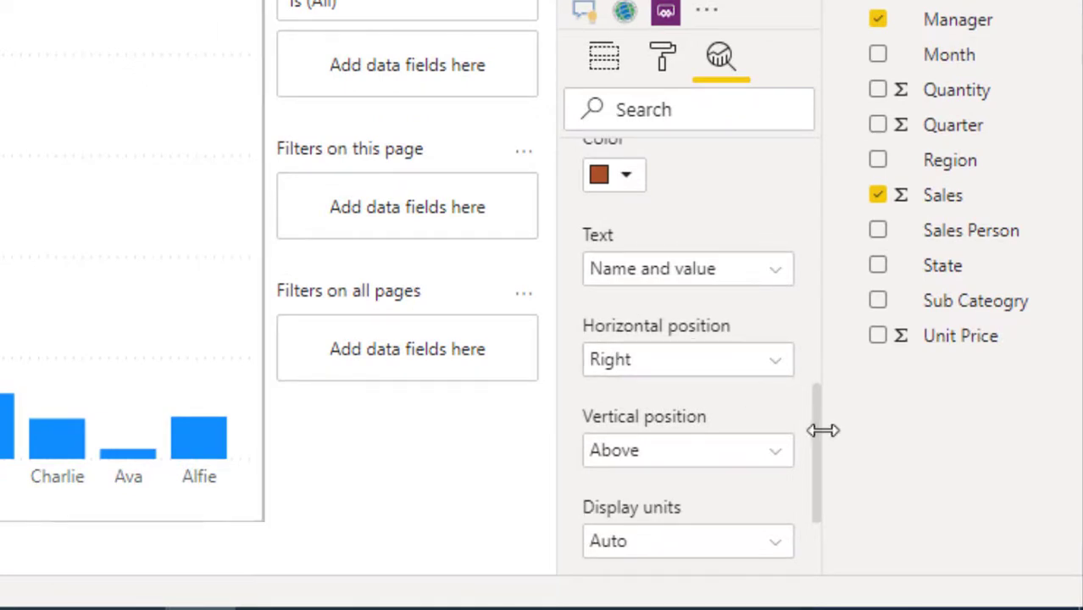
{"action": "left_click_drag", "start_coordinate": [814, 423], "coordinate": [811, 446]}
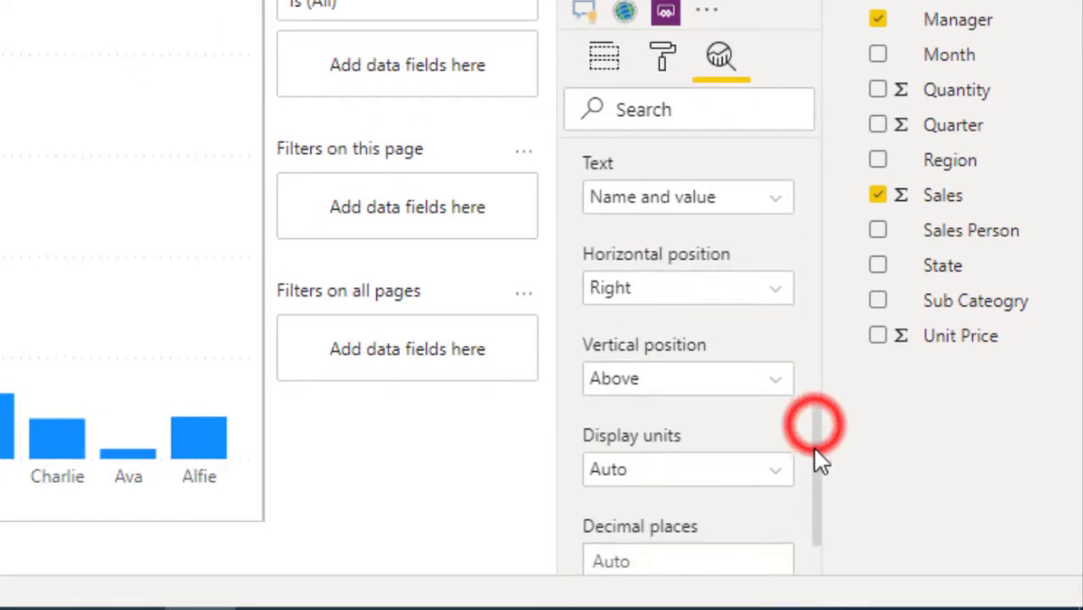
Set the vertical position of the target line's data label to Under
{"action": "left_click", "coordinate": [688, 388]}
{"action": "left_click", "coordinate": [689, 445]}
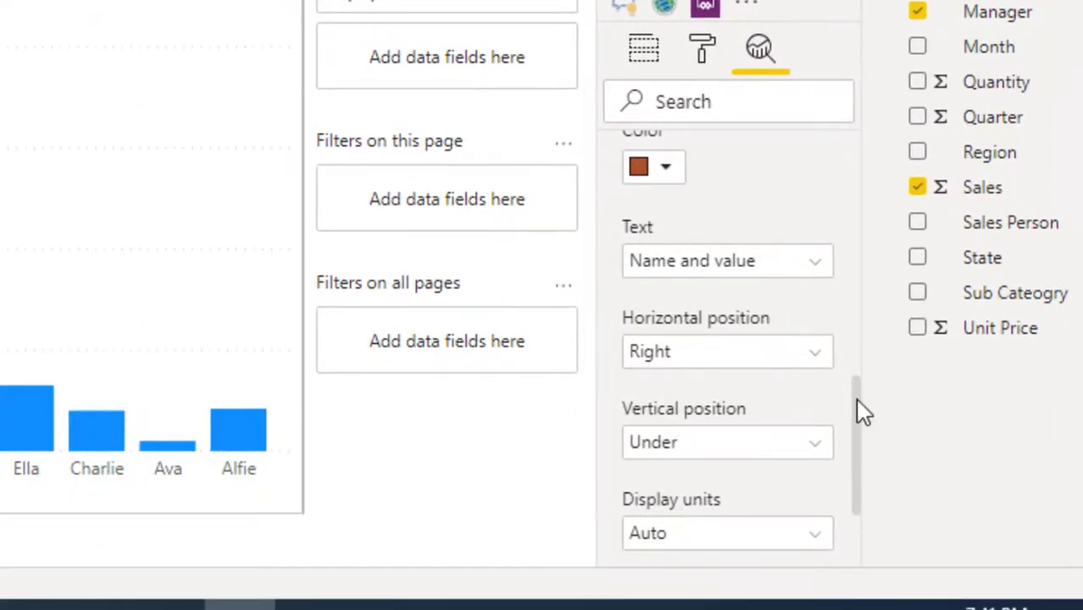
Try Thousands, Millions and Billions as the data label's display units, and return the setting to Auto
{"action": "left_click_drag", "start_coordinate": [857, 405], "coordinate": [858, 483]}
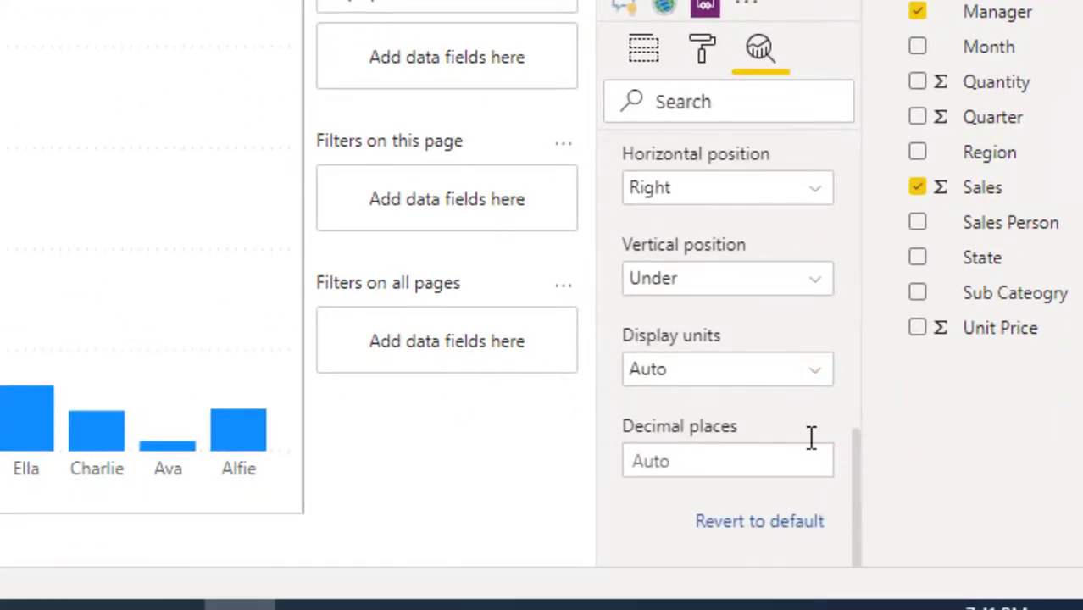
{"action": "left_click", "coordinate": [727, 380]}
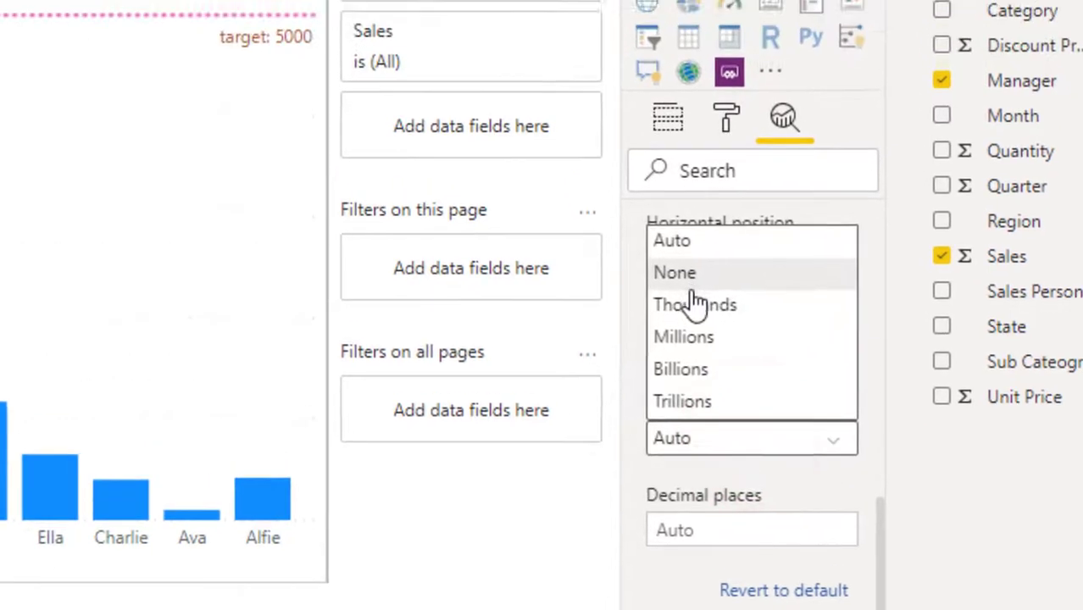
{"action": "left_click", "coordinate": [730, 398]}
{"action": "scroll", "coordinate": [726, 406], "scroll_direction": "up", "scroll_amount": 2}
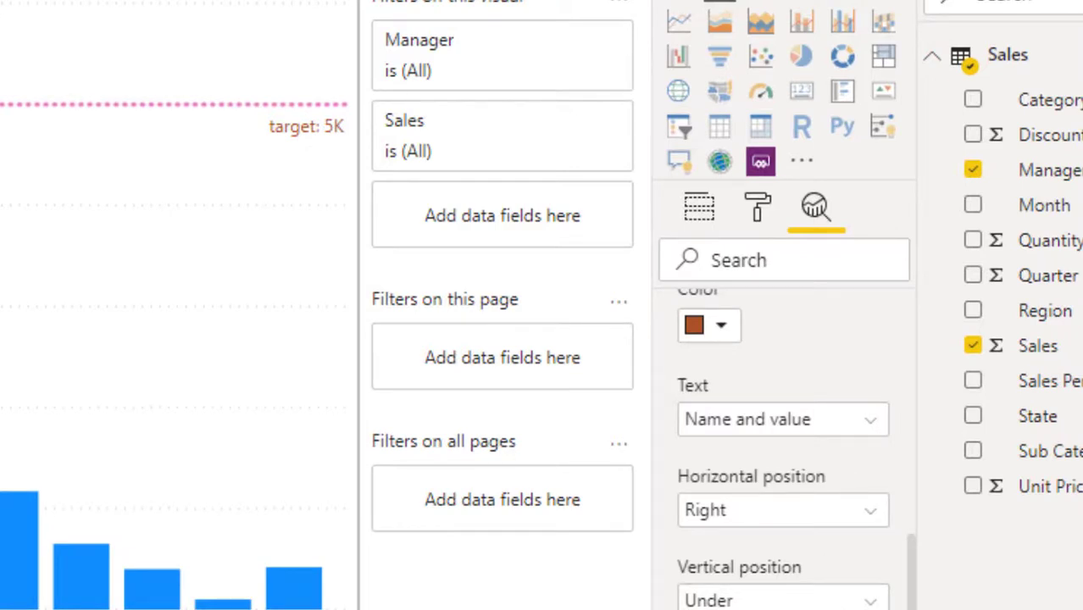
{"action": "left_click", "coordinate": [788, 607]}
{"action": "left_click", "coordinate": [744, 591]}
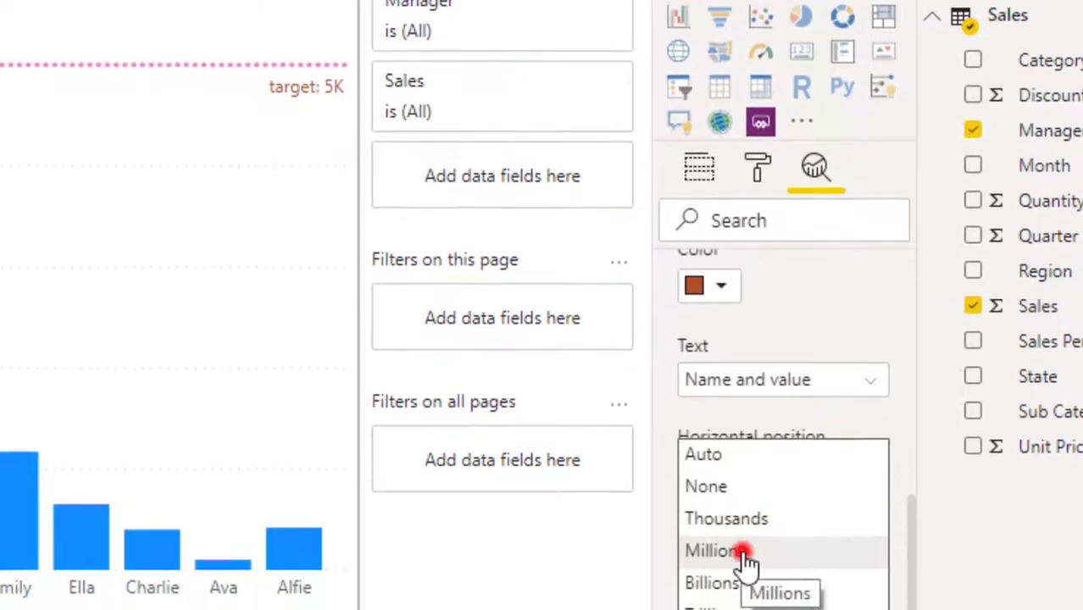
{"action": "left_click", "coordinate": [780, 607]}
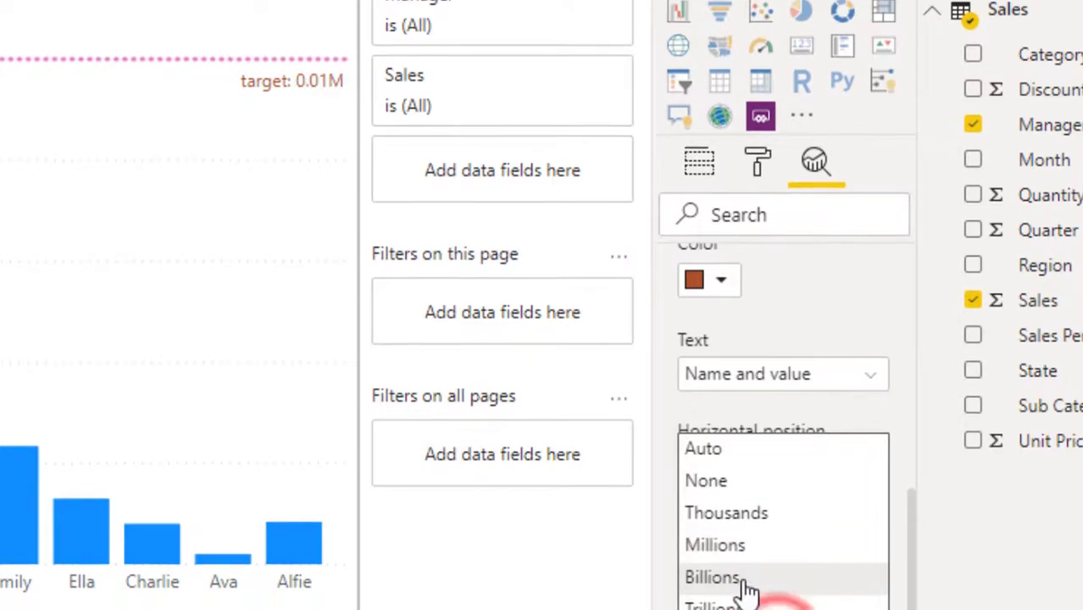
{"action": "left_click", "coordinate": [743, 589]}
{"action": "left_click", "coordinate": [780, 583]}
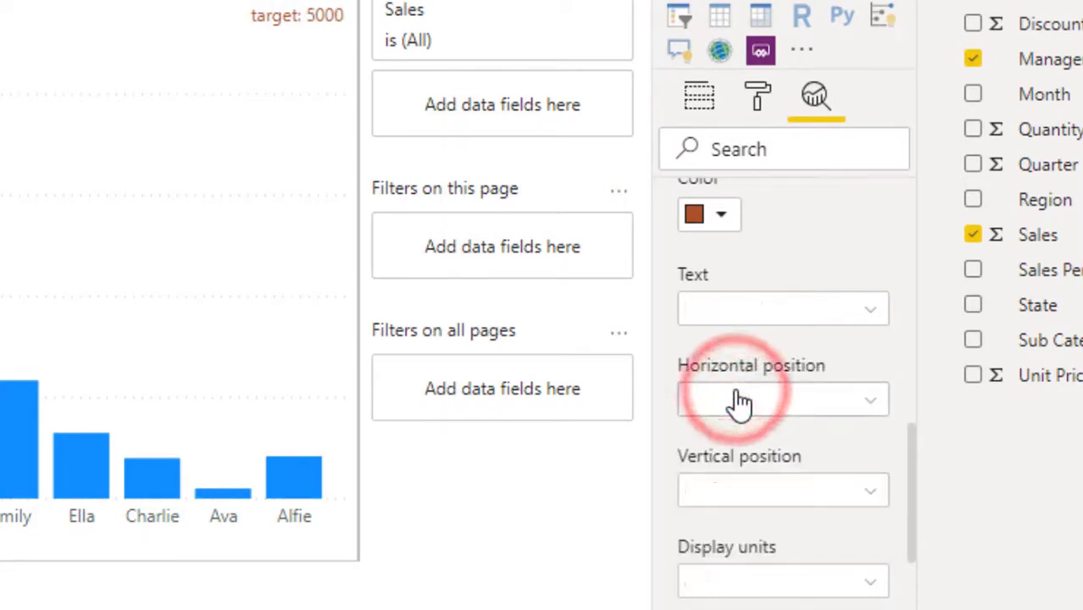
Set the decimal places of the target line's data label to 1
{"action": "left_click_drag", "start_coordinate": [910, 482], "coordinate": [915, 556]}
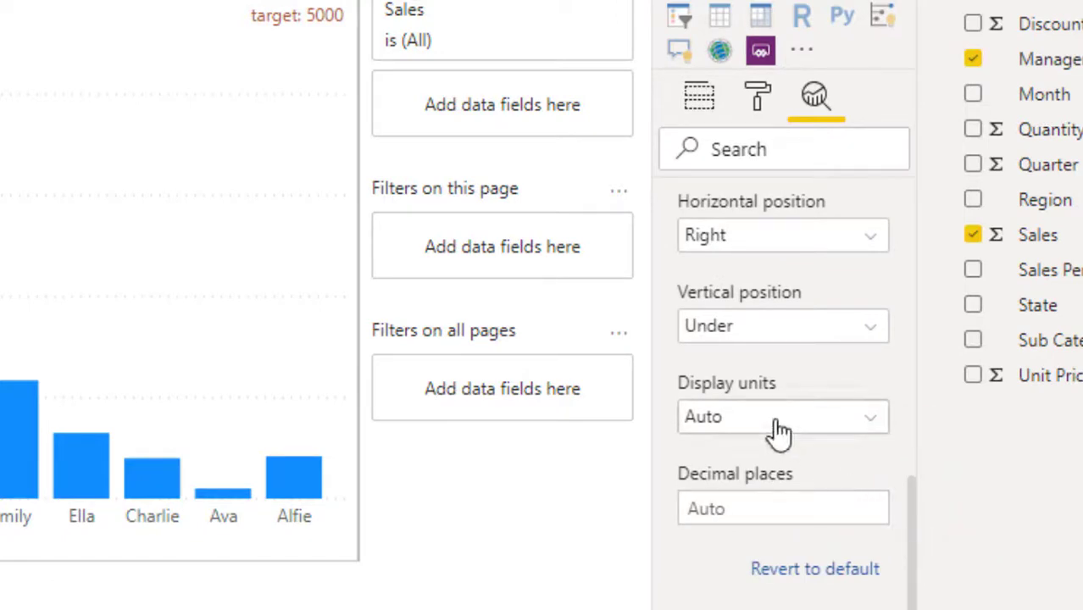
{"action": "left_click", "coordinate": [785, 511]}
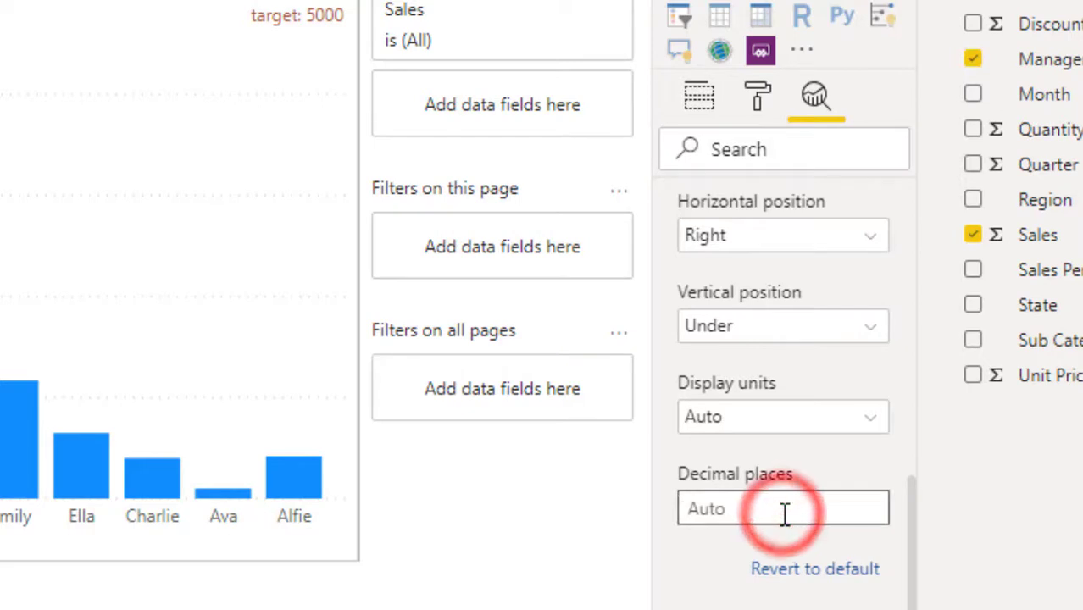
{"action": "type", "text": "1"}
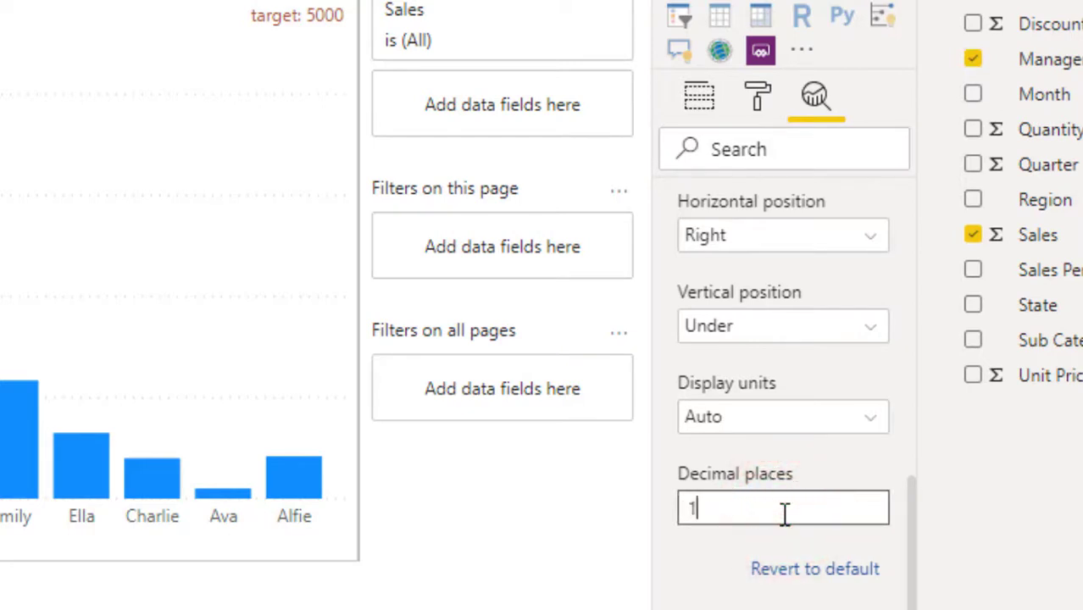
{"action": "key", "text": "Return"}
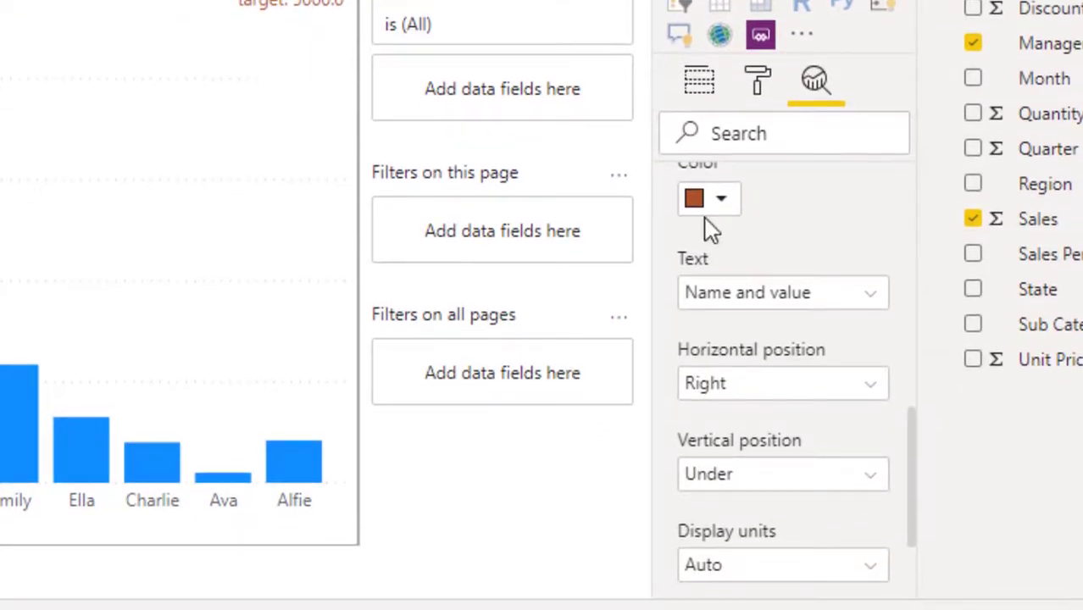
{"action": "left_click", "coordinate": [907, 434]}
{"action": "left_click_drag", "start_coordinate": [905, 429], "coordinate": [896, 170]}
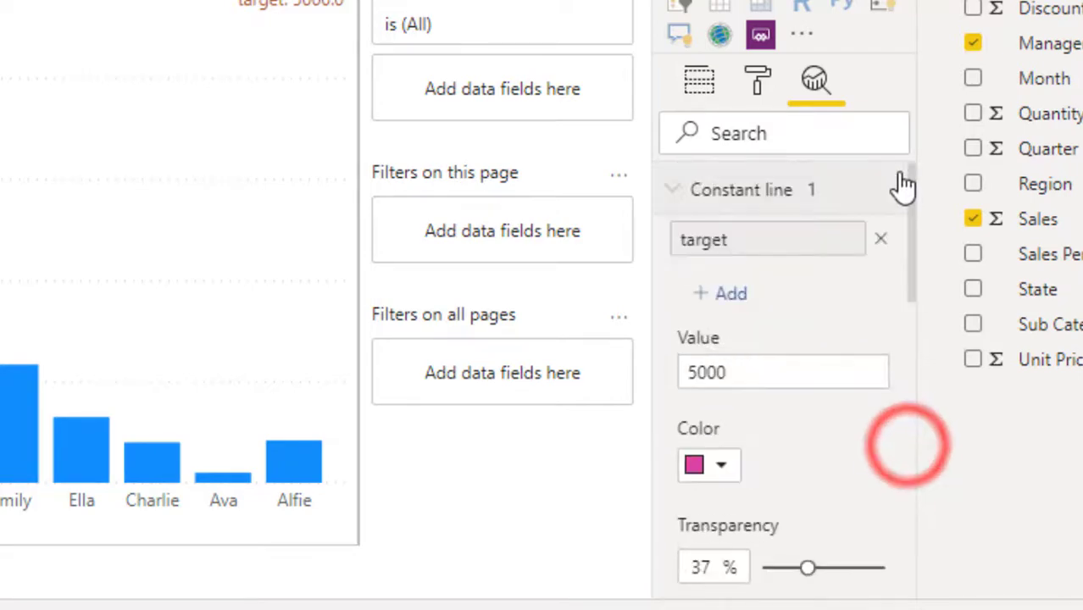